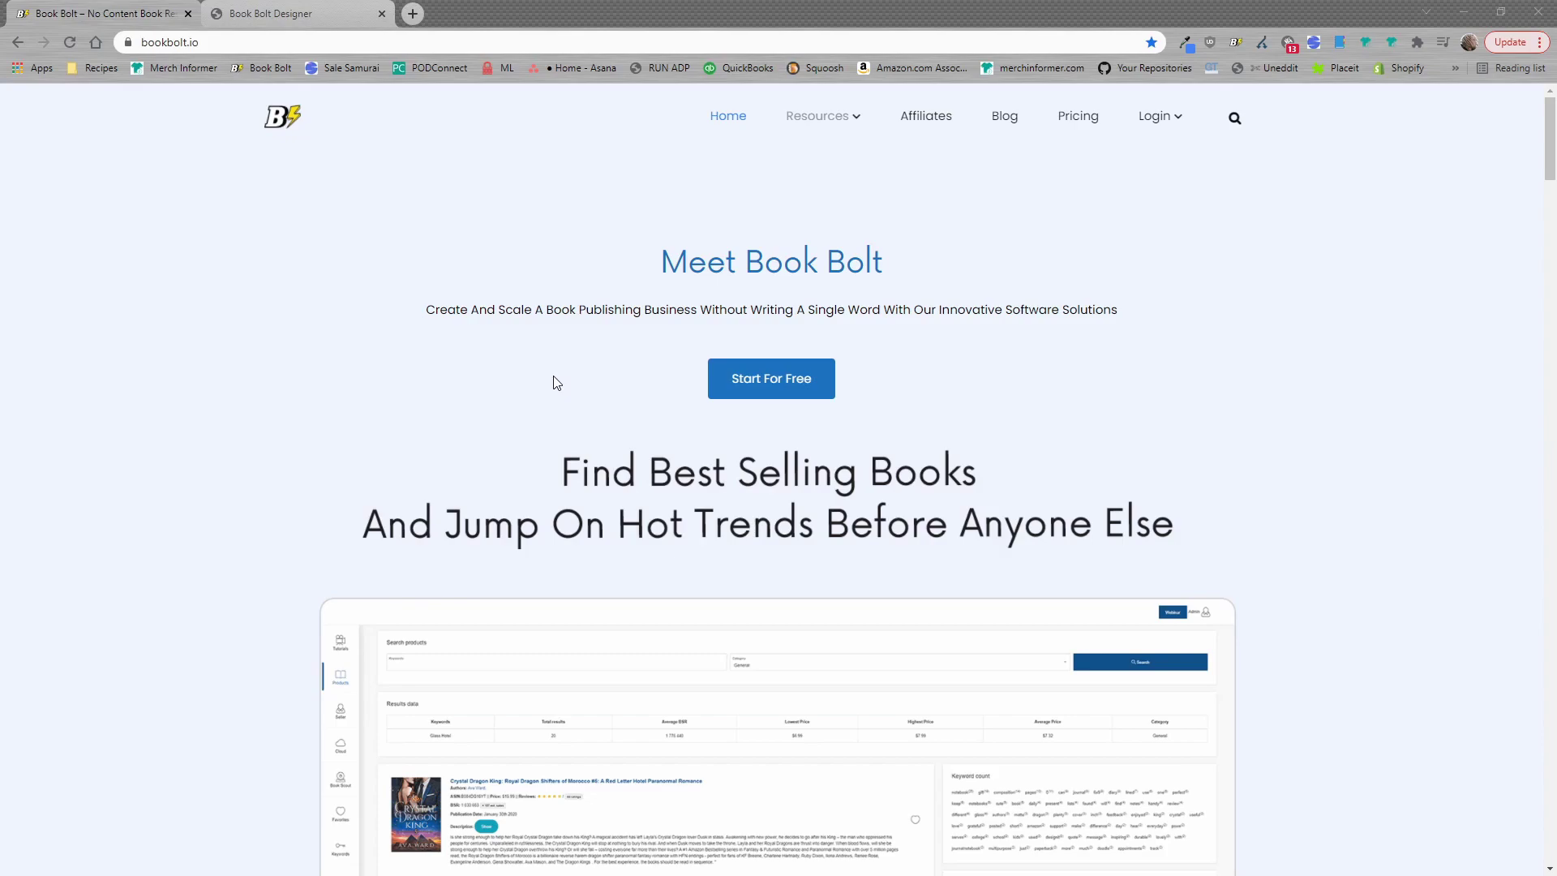
Go to the scuba cover's Product settings and open Change Product to choose a new template
left_click(262, 11)
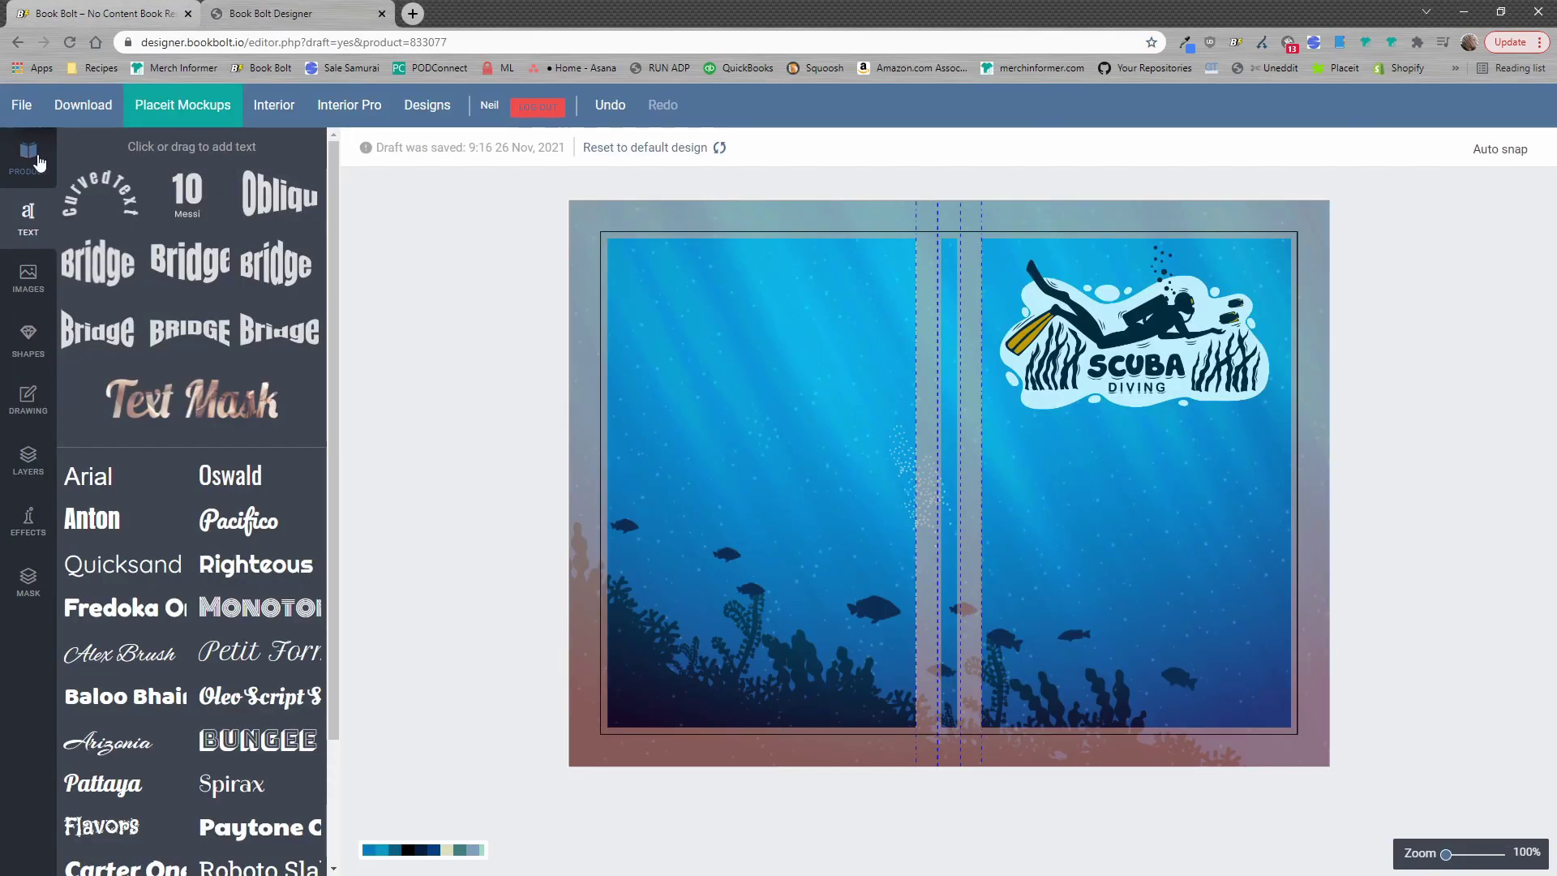
left_click(27, 159)
left_click(130, 159)
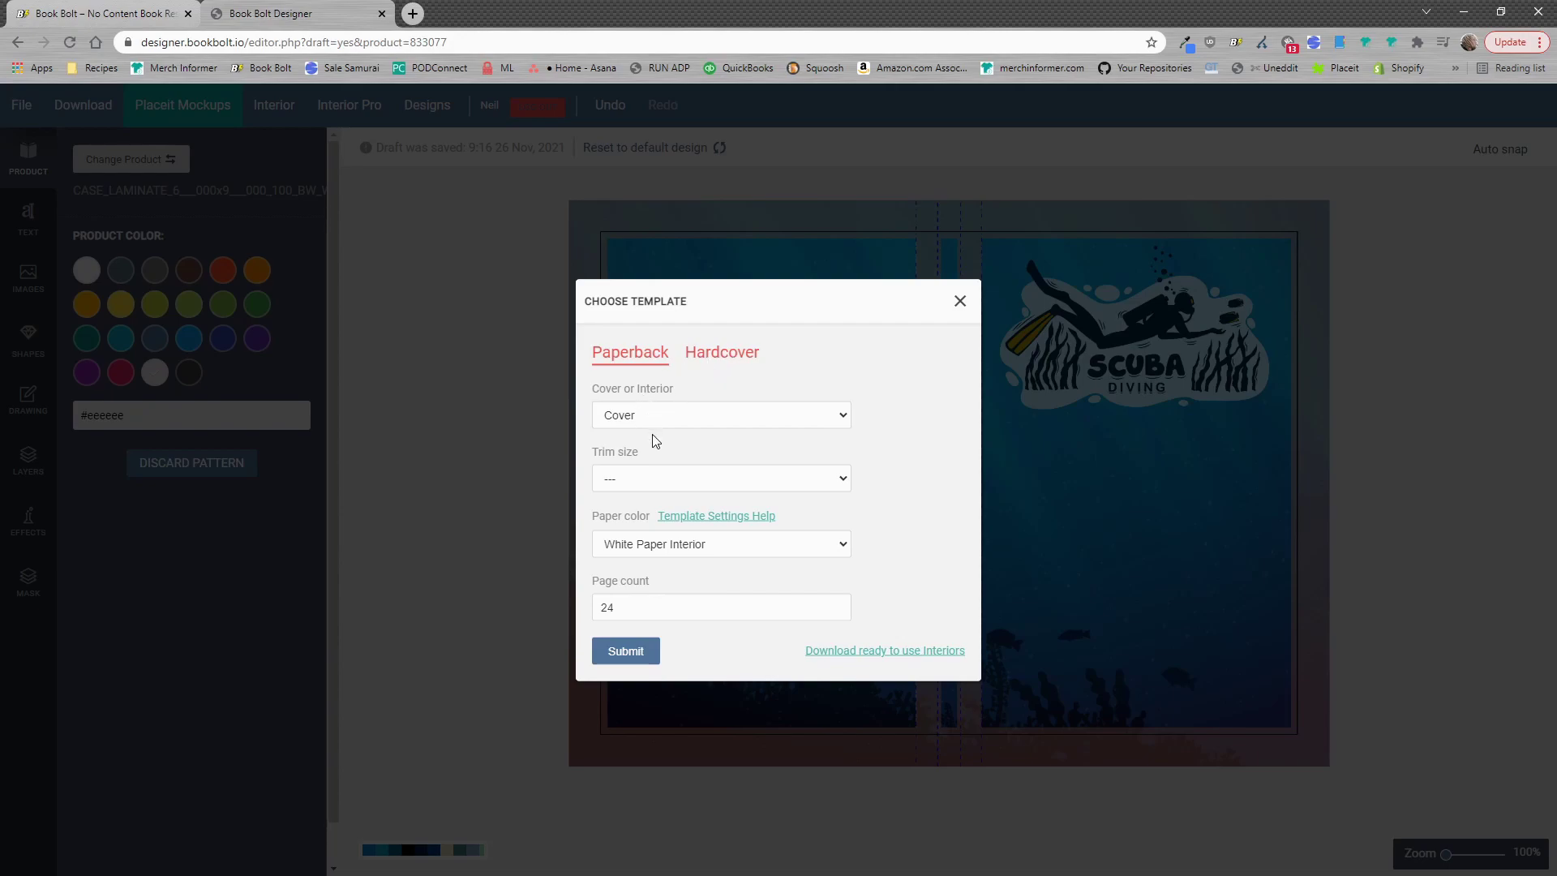
Choose a Hardcover template at 6 x 9 in trim with Black & White - White Paper, ready for 100 pages
left_click(727, 365)
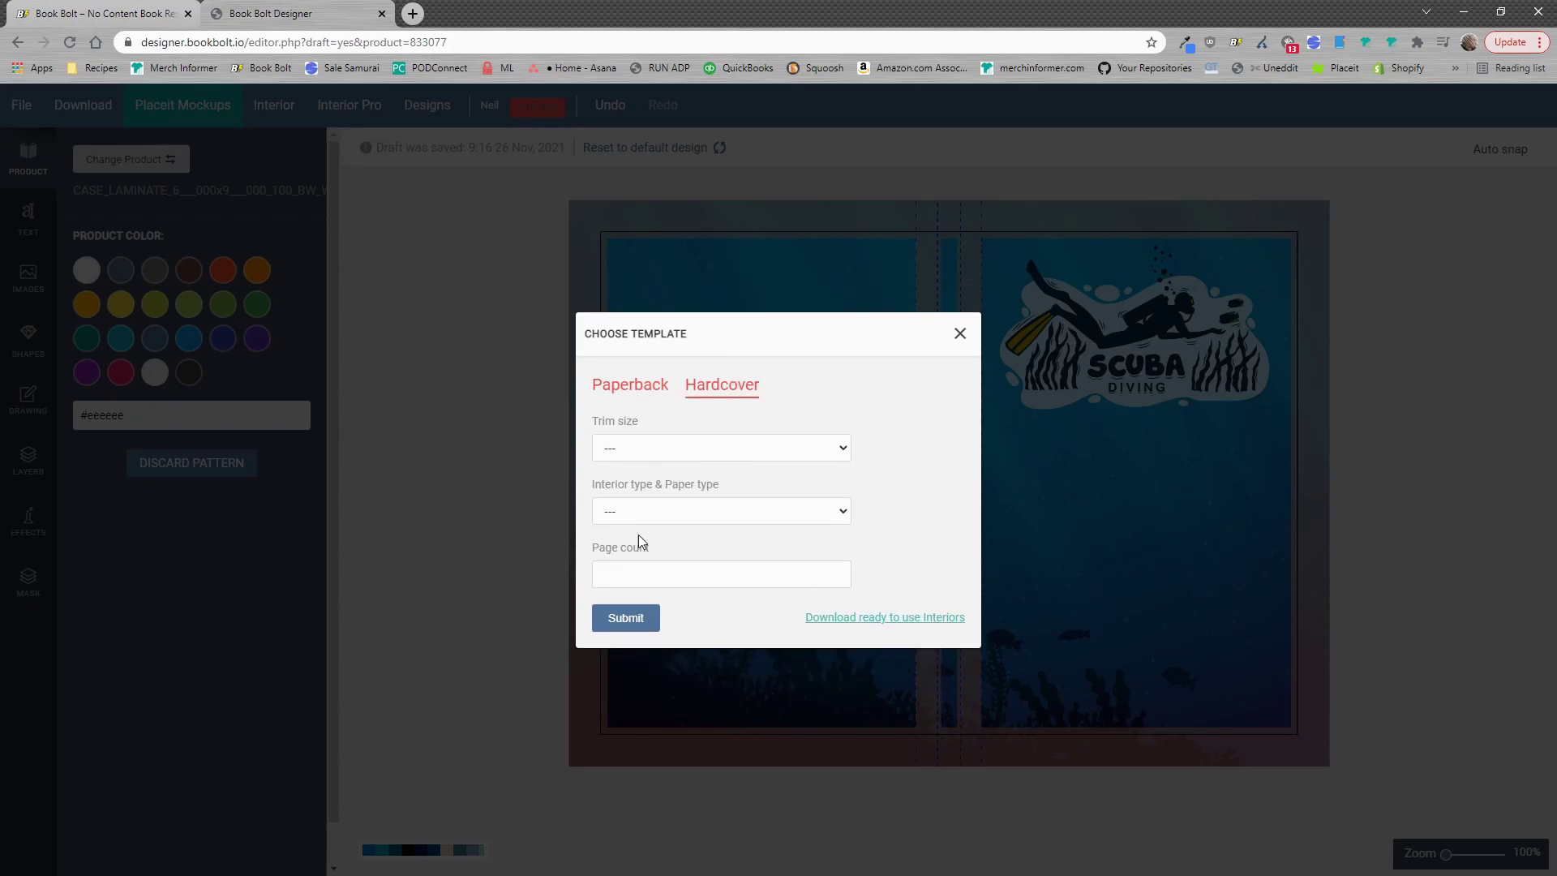
left_click(661, 450)
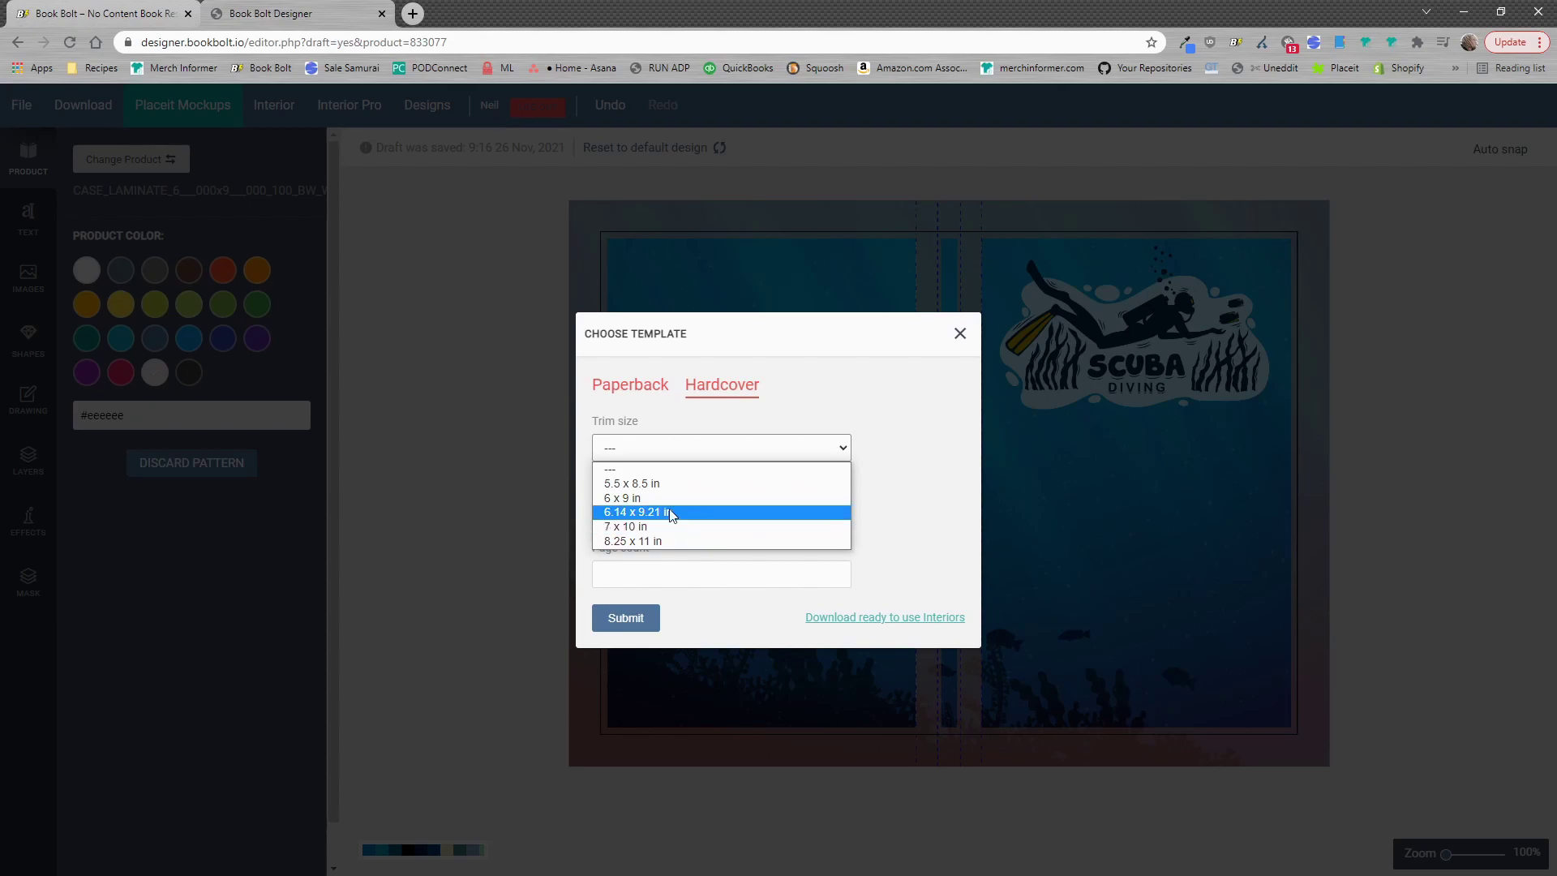
left_click(641, 503)
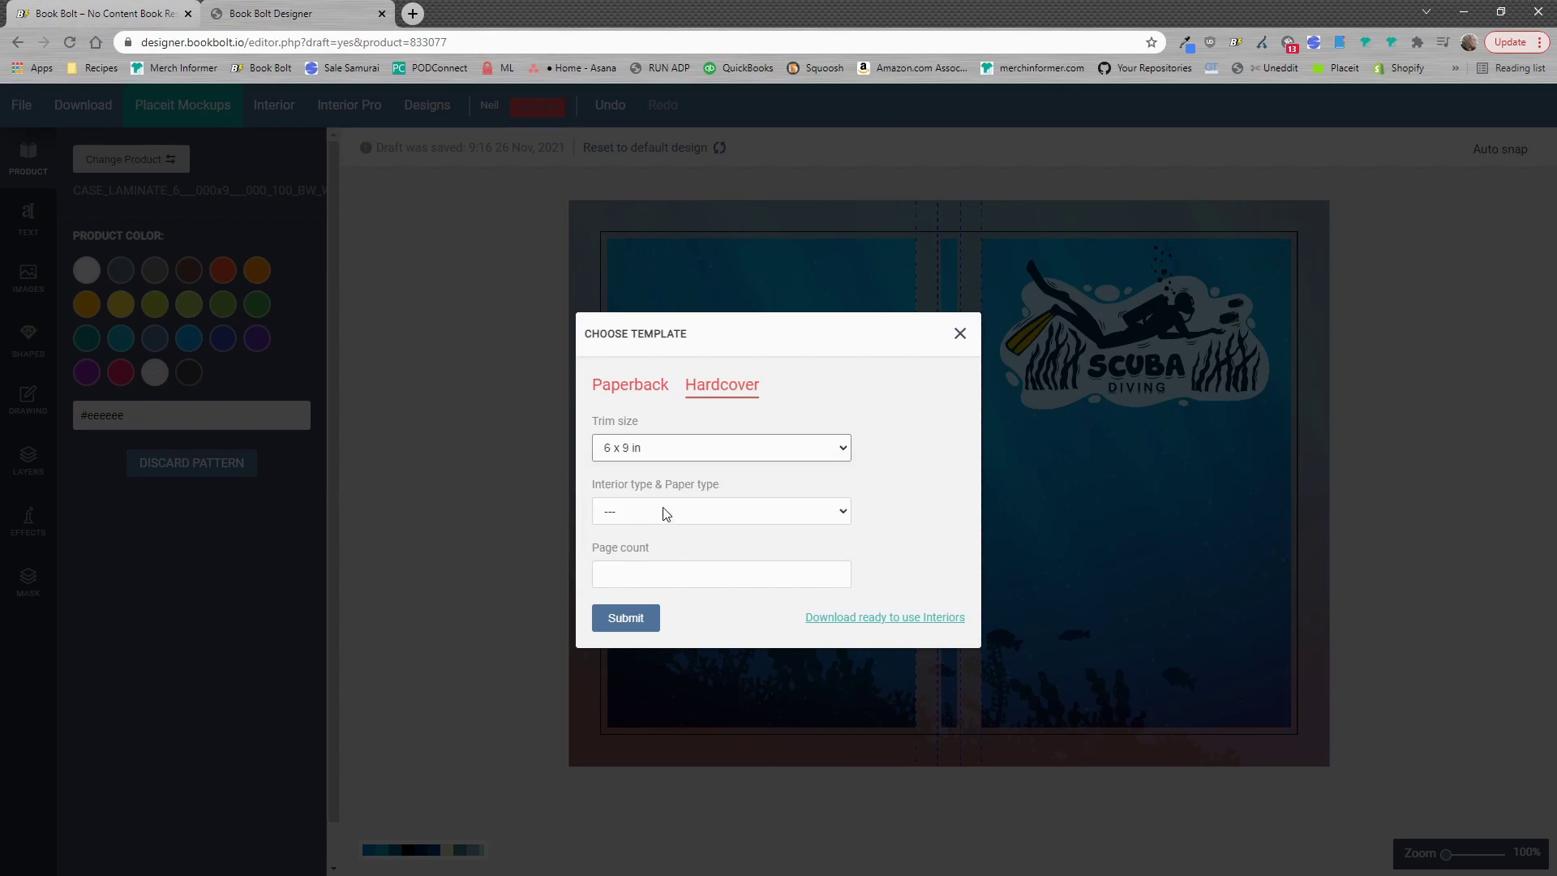
left_click(664, 514)
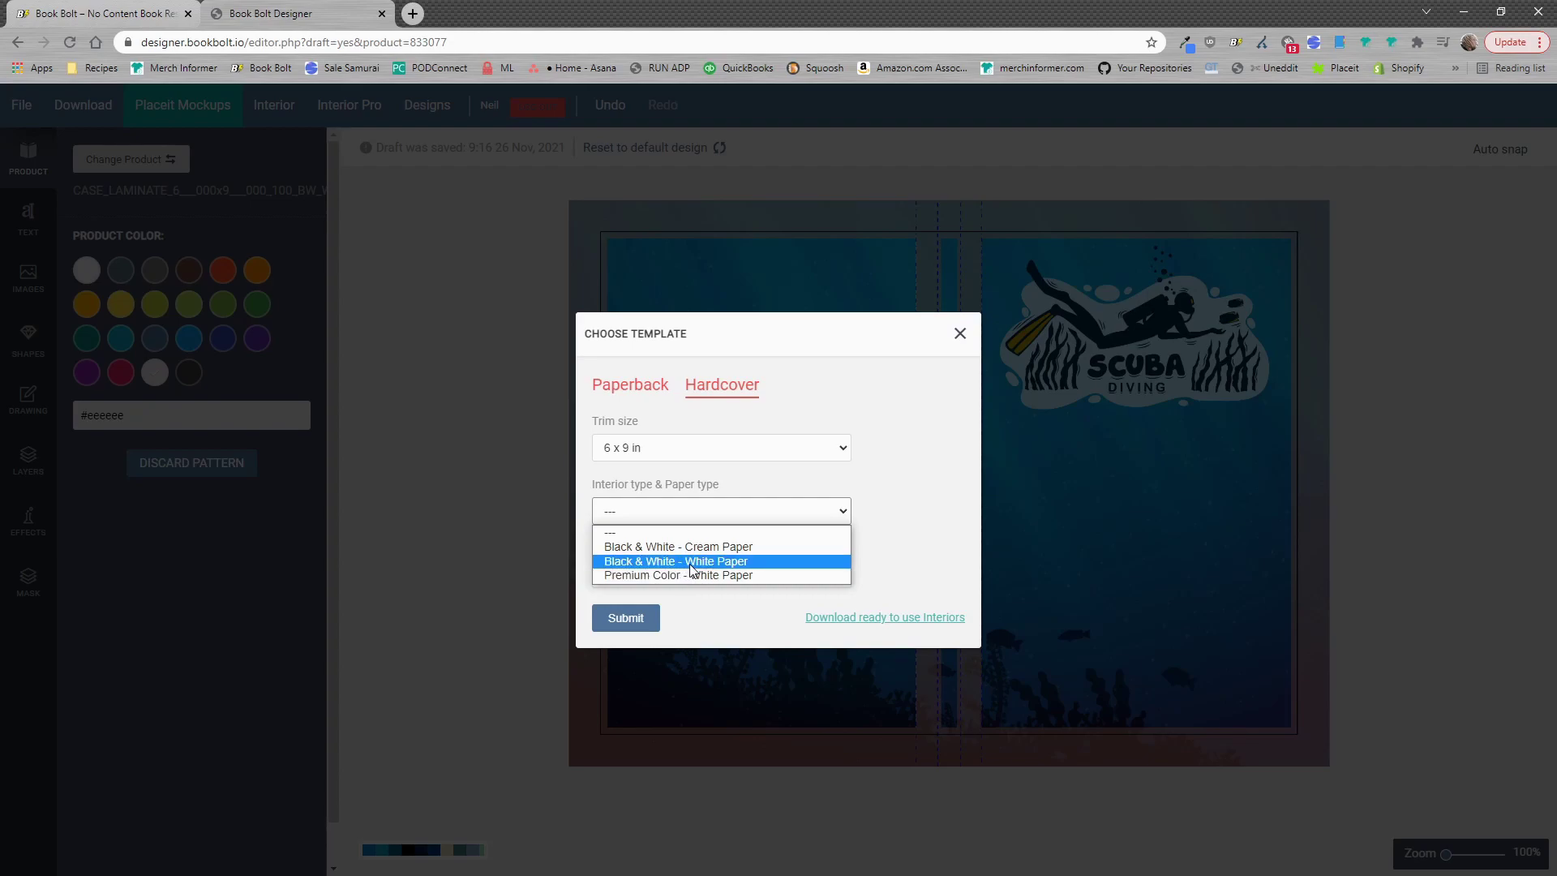
left_click(697, 567)
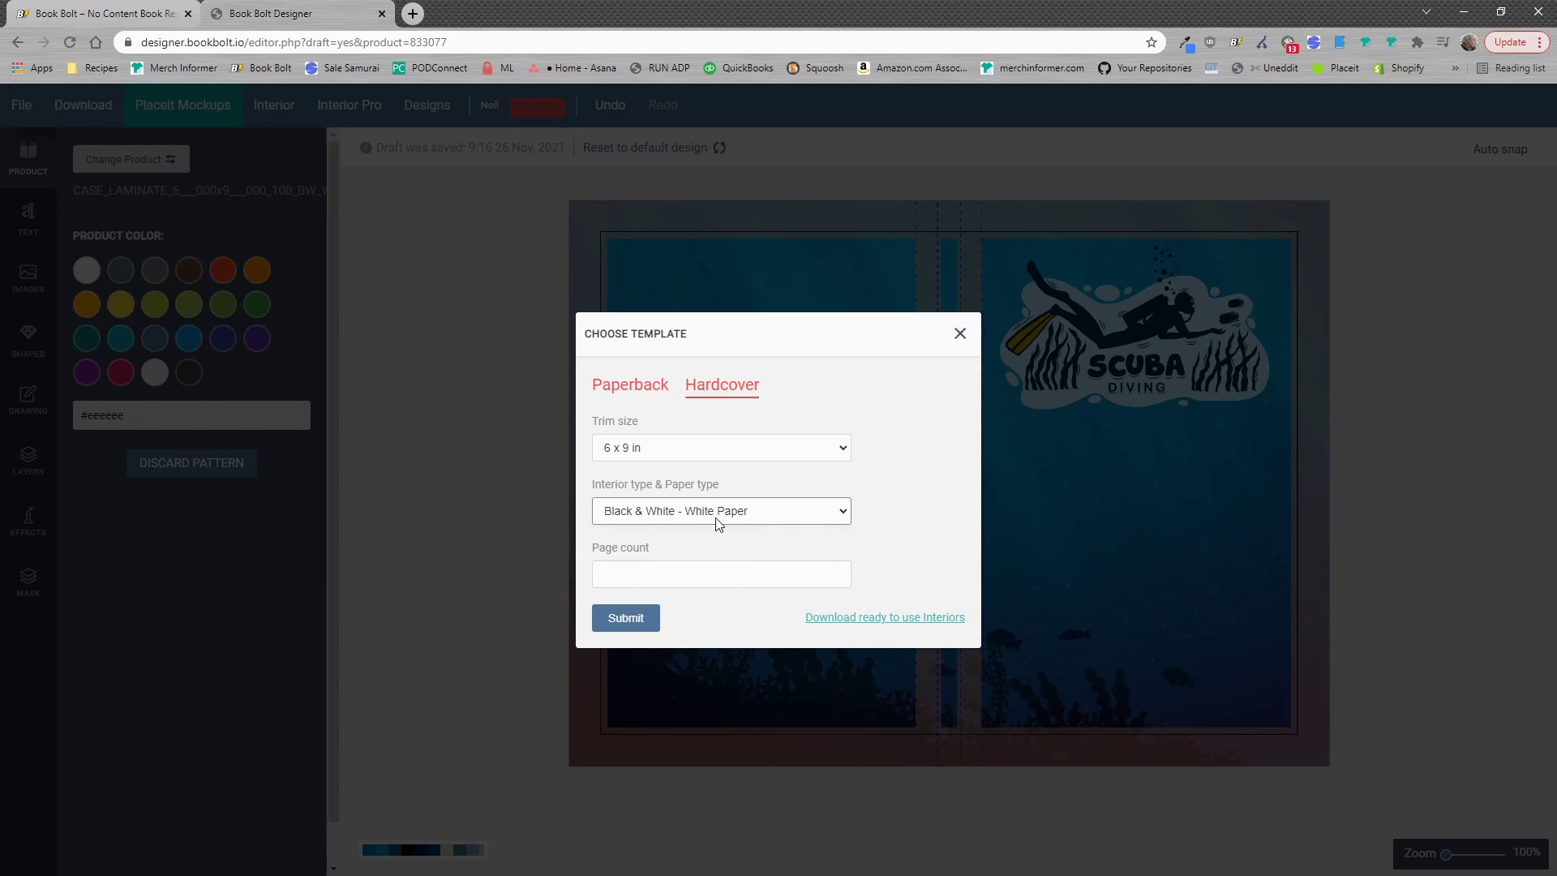
left_click(670, 569)
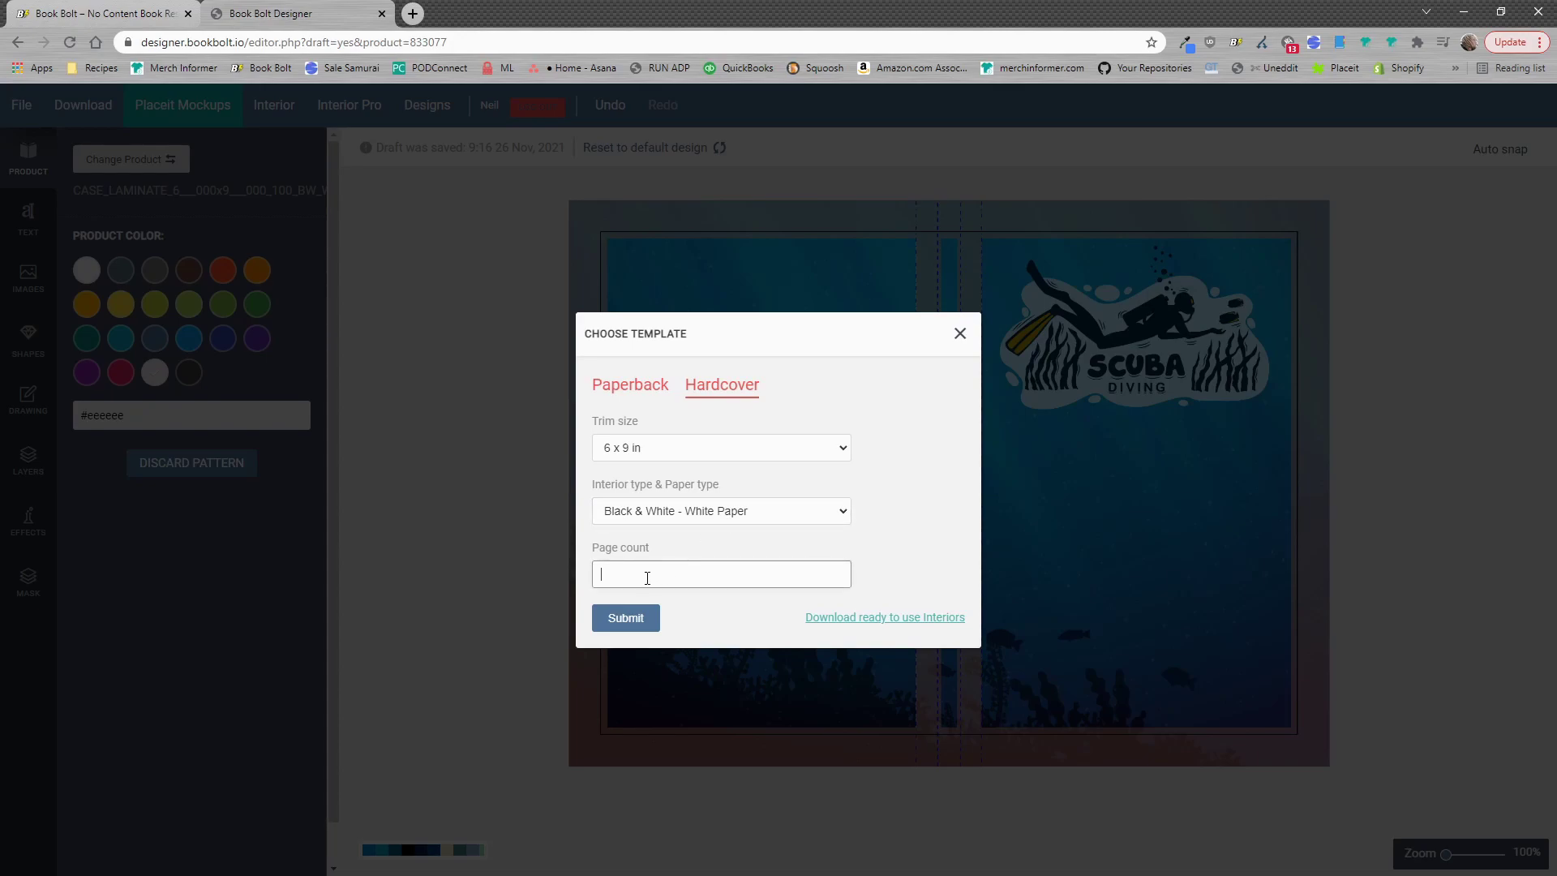
type("100")
left_click(959, 334)
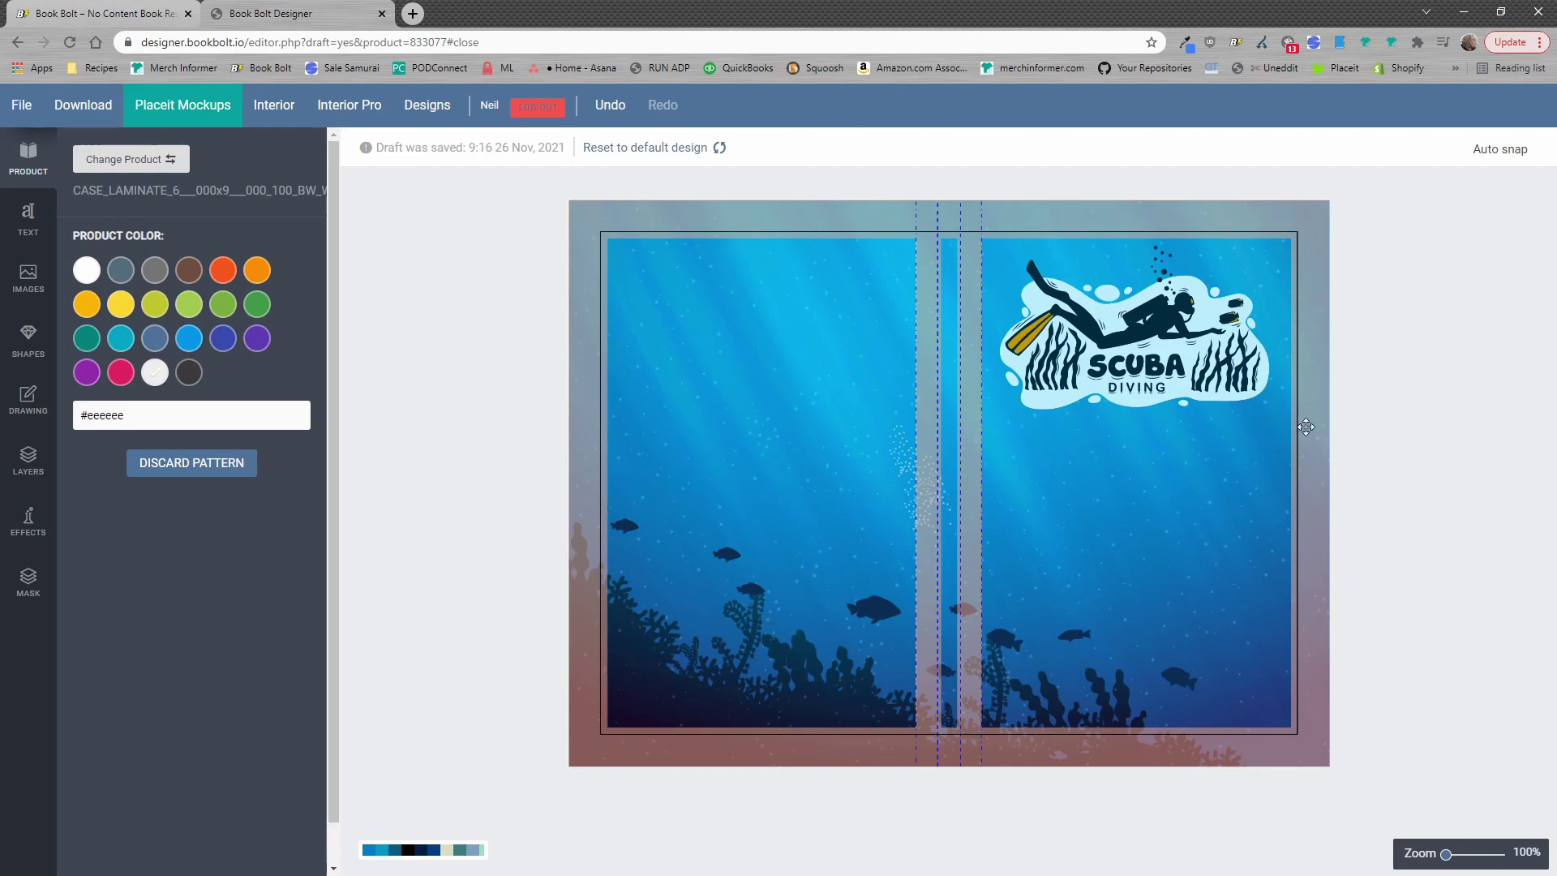
In Layers, hide the ocean background and scuba logo layers, then show both again
left_click(28, 461)
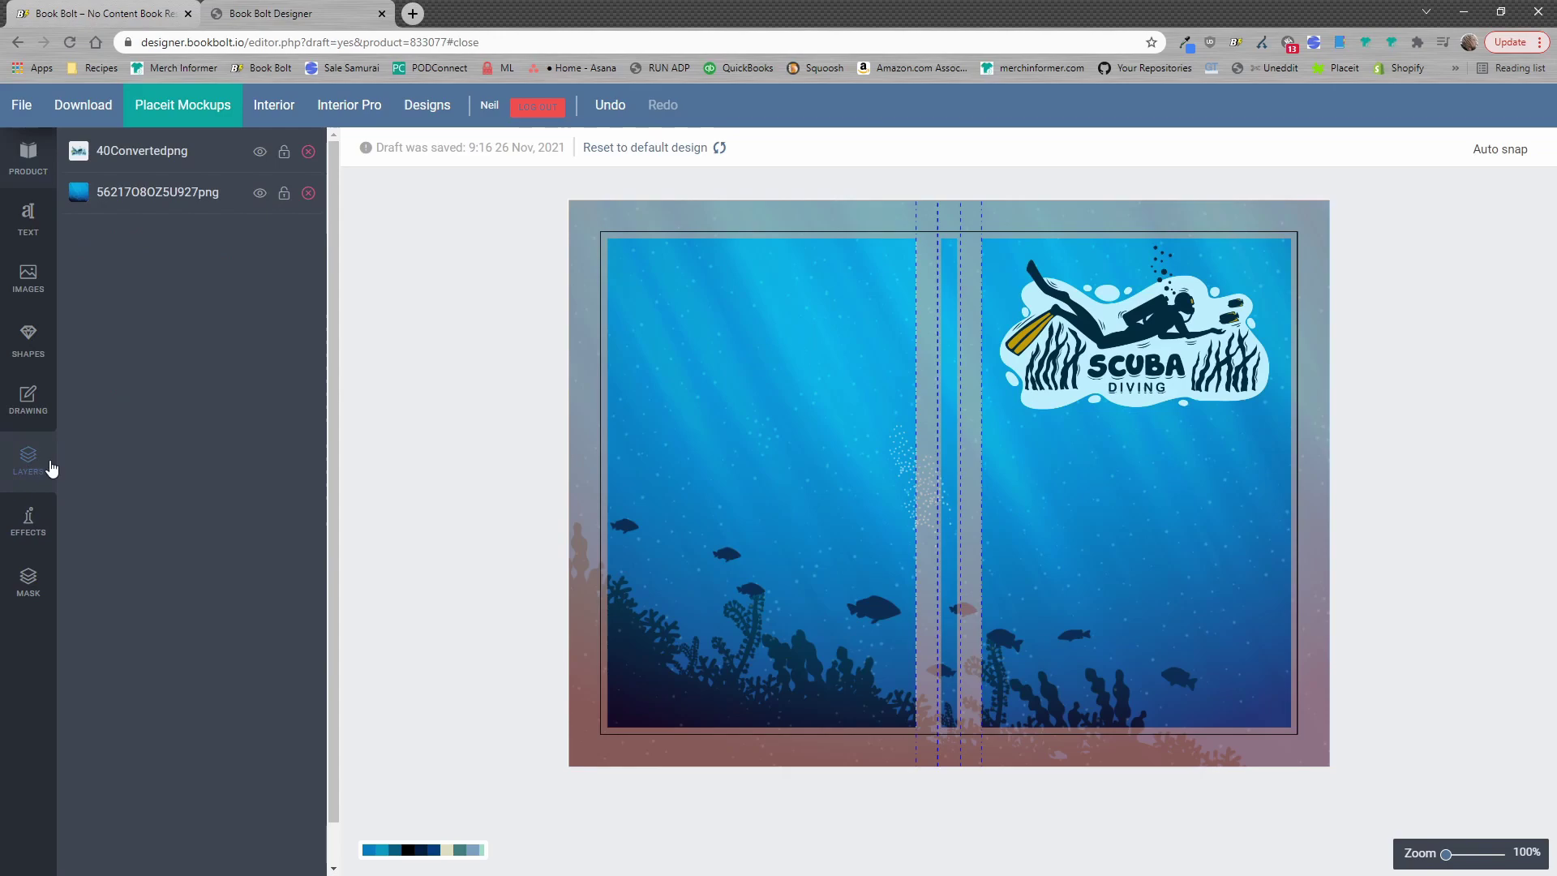
left_click(259, 193)
left_click(258, 152)
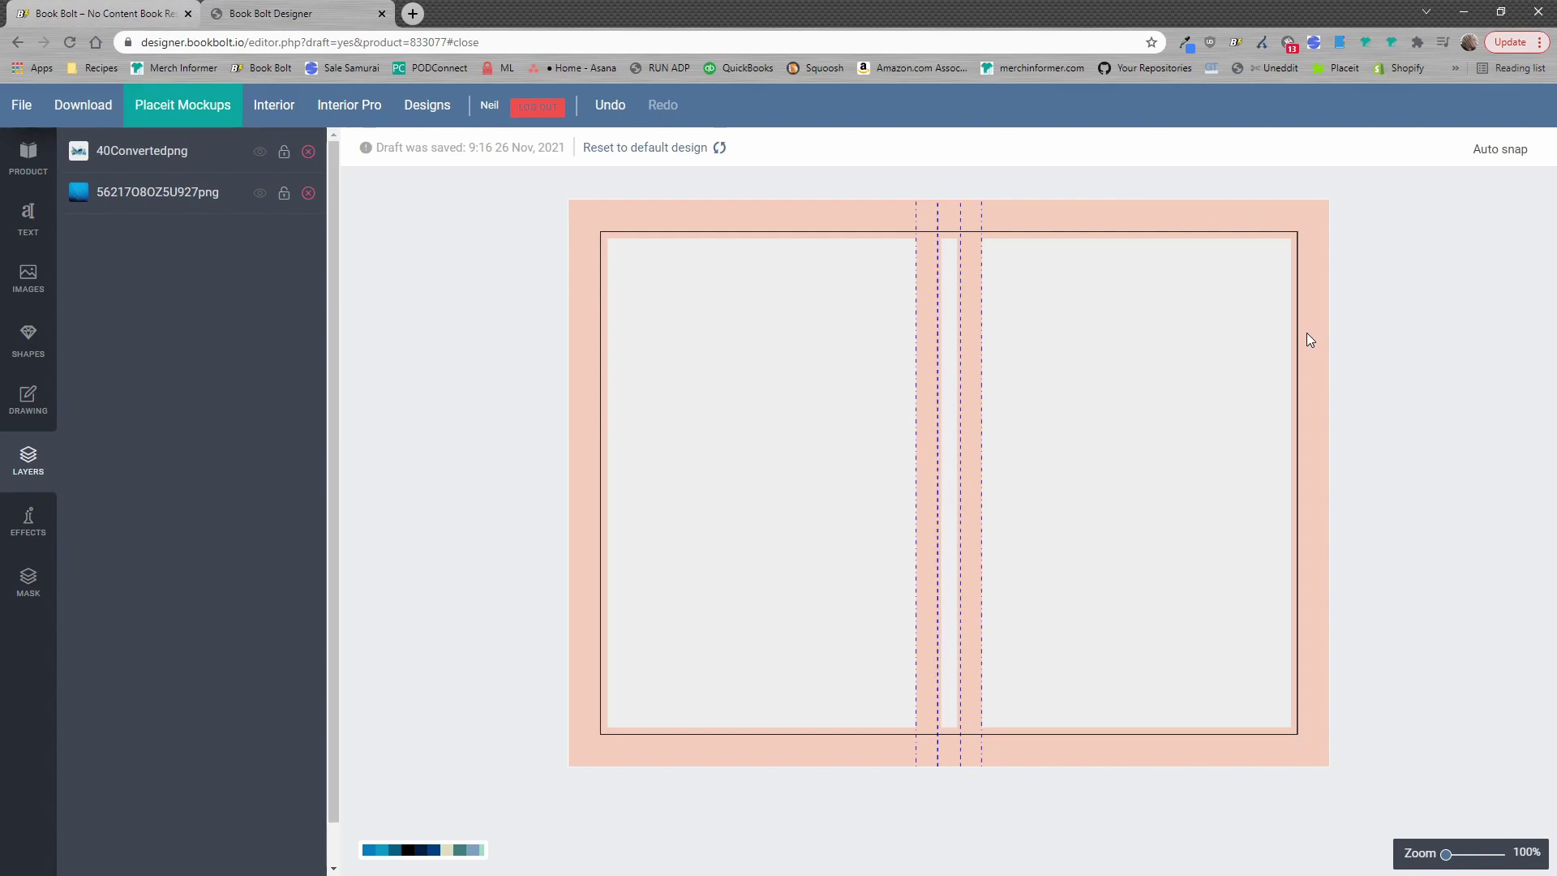
left_click(259, 193)
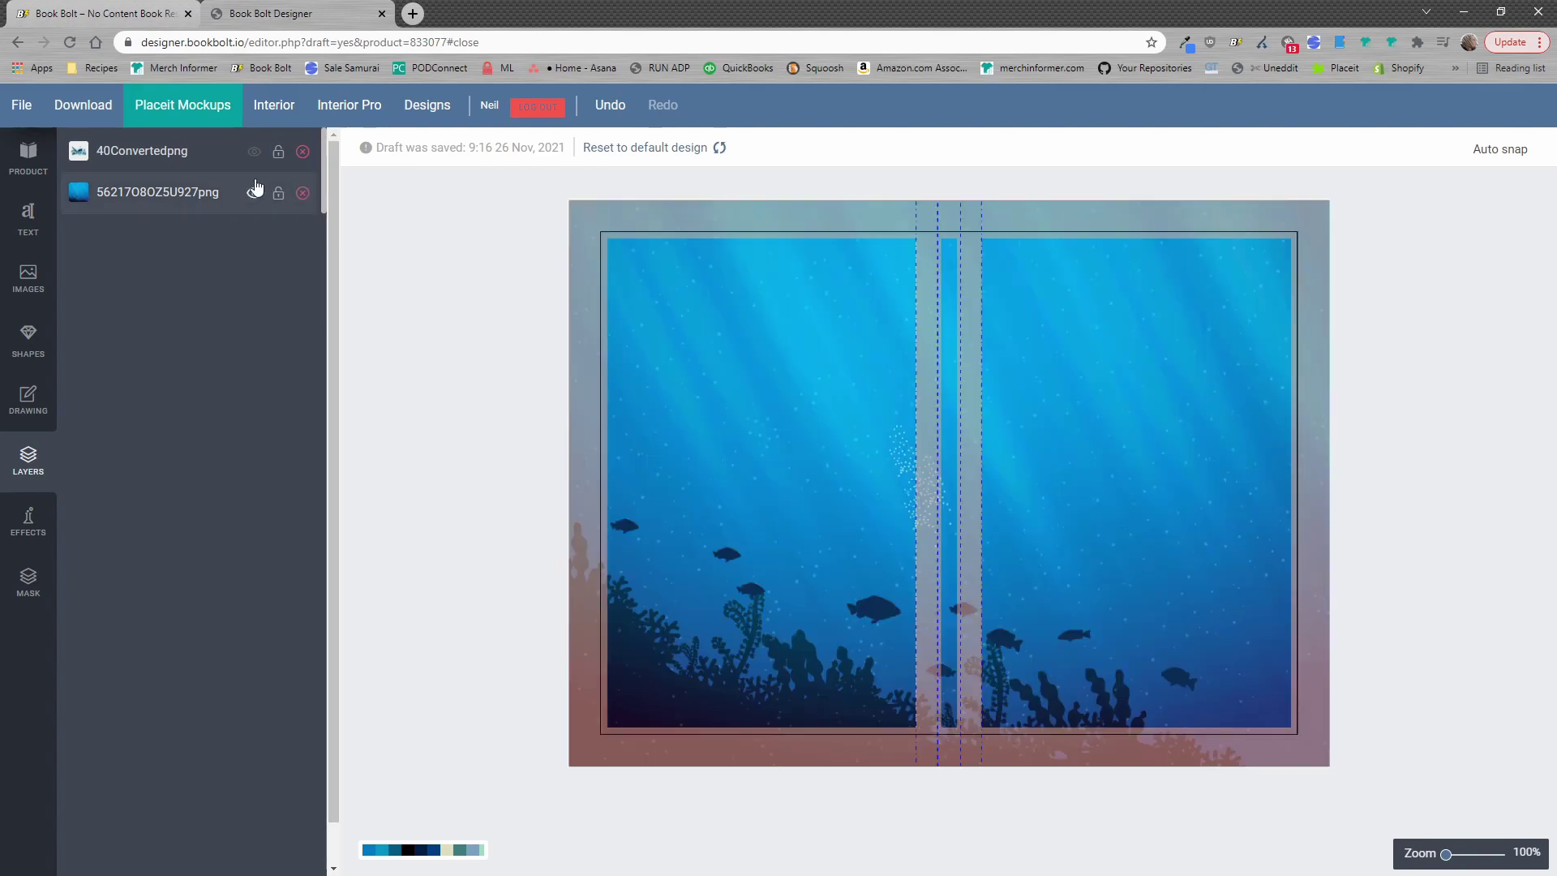
left_click(258, 150)
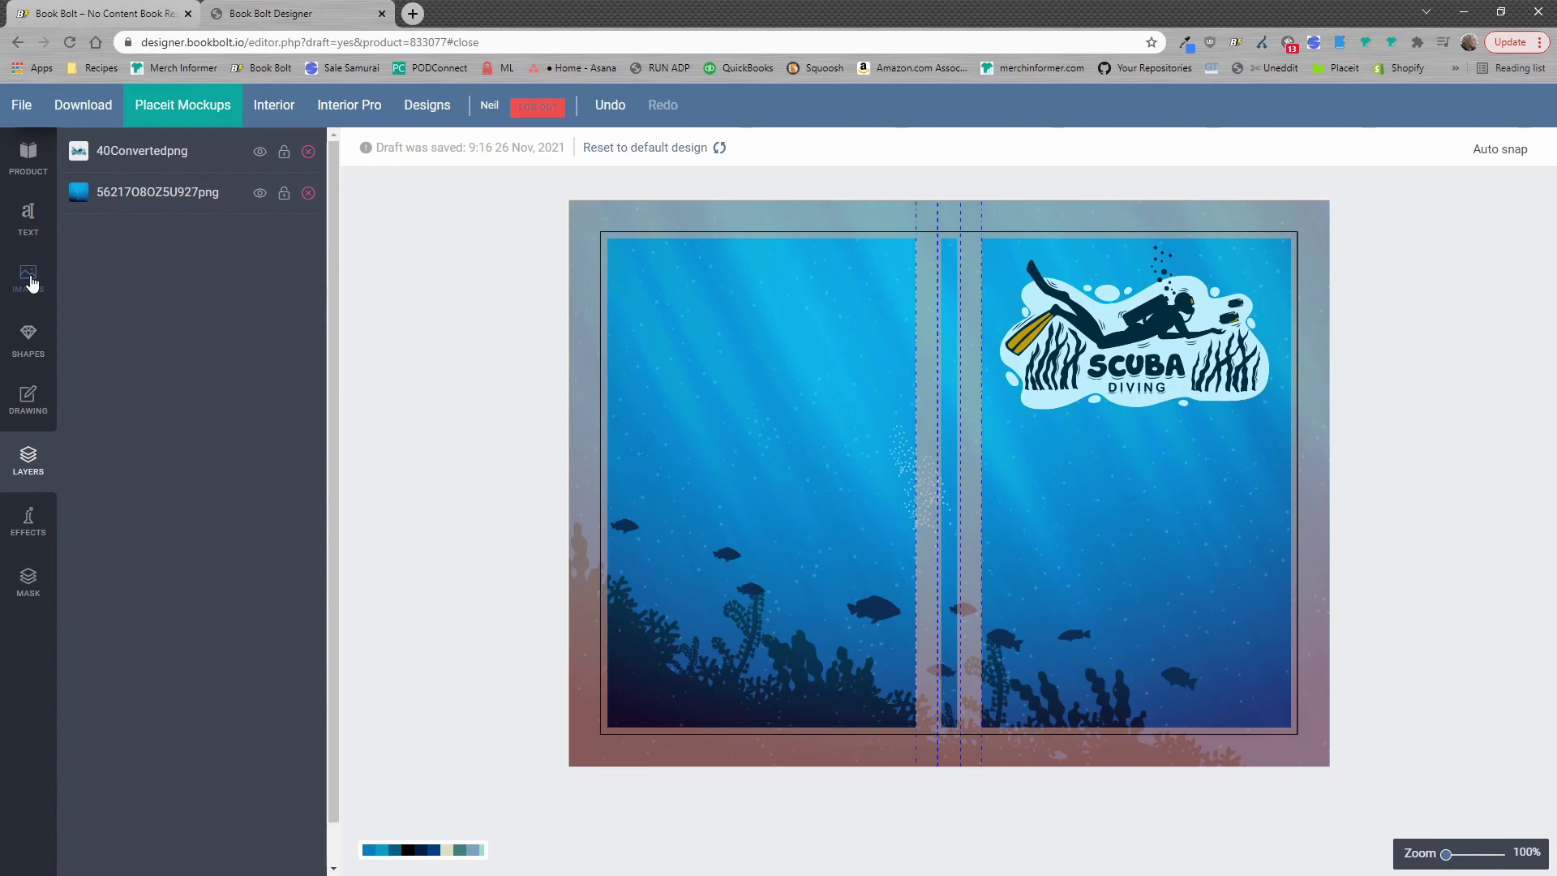
Add a sample Anton text on the front cover and make it white
left_click(27, 232)
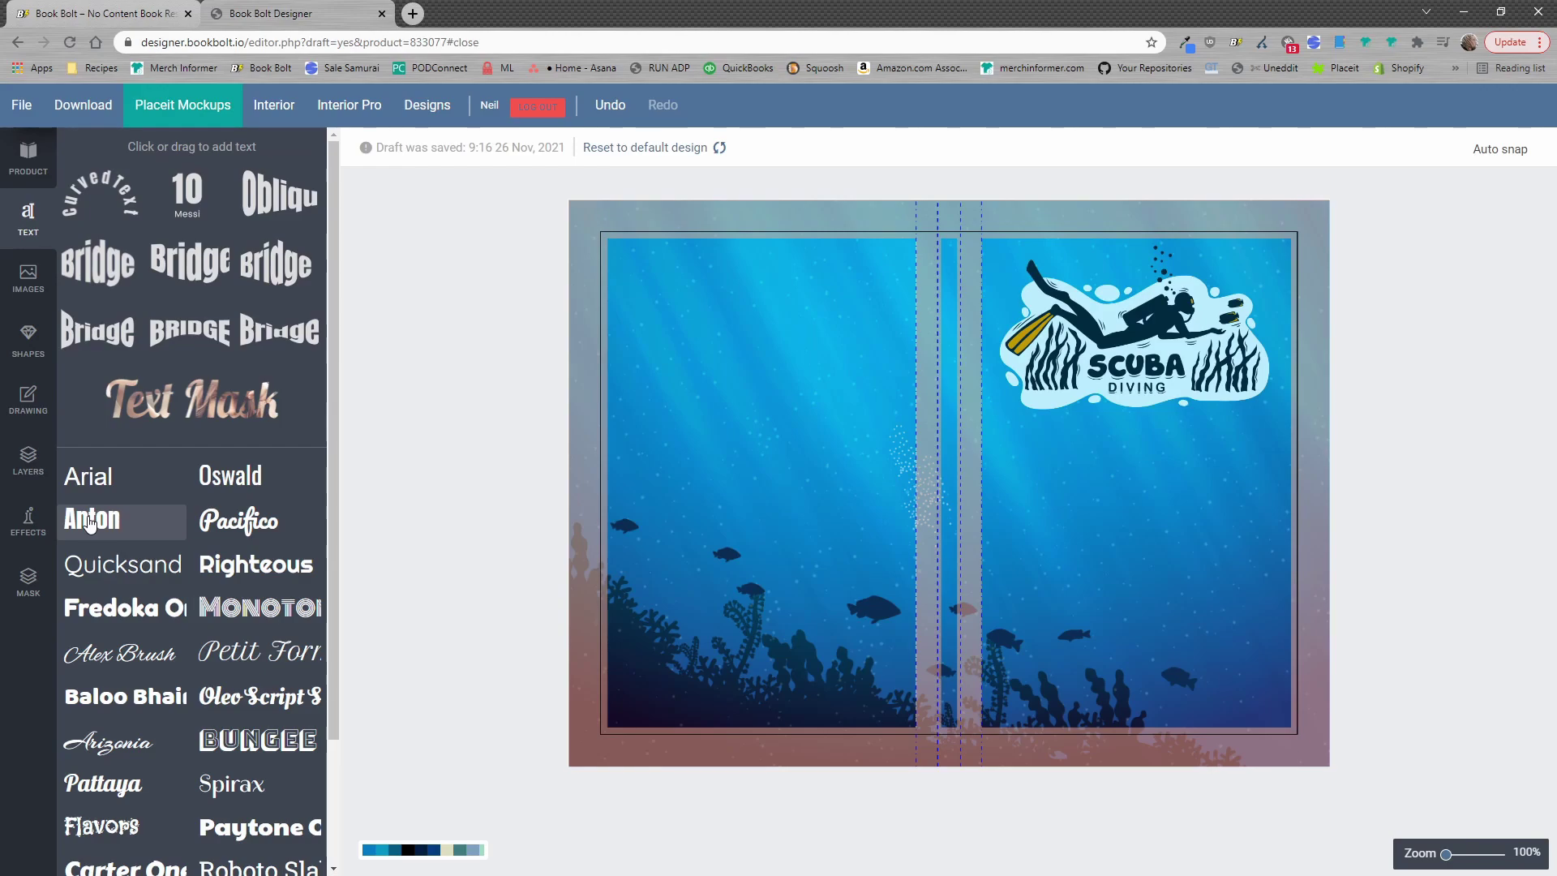
left_click(89, 521)
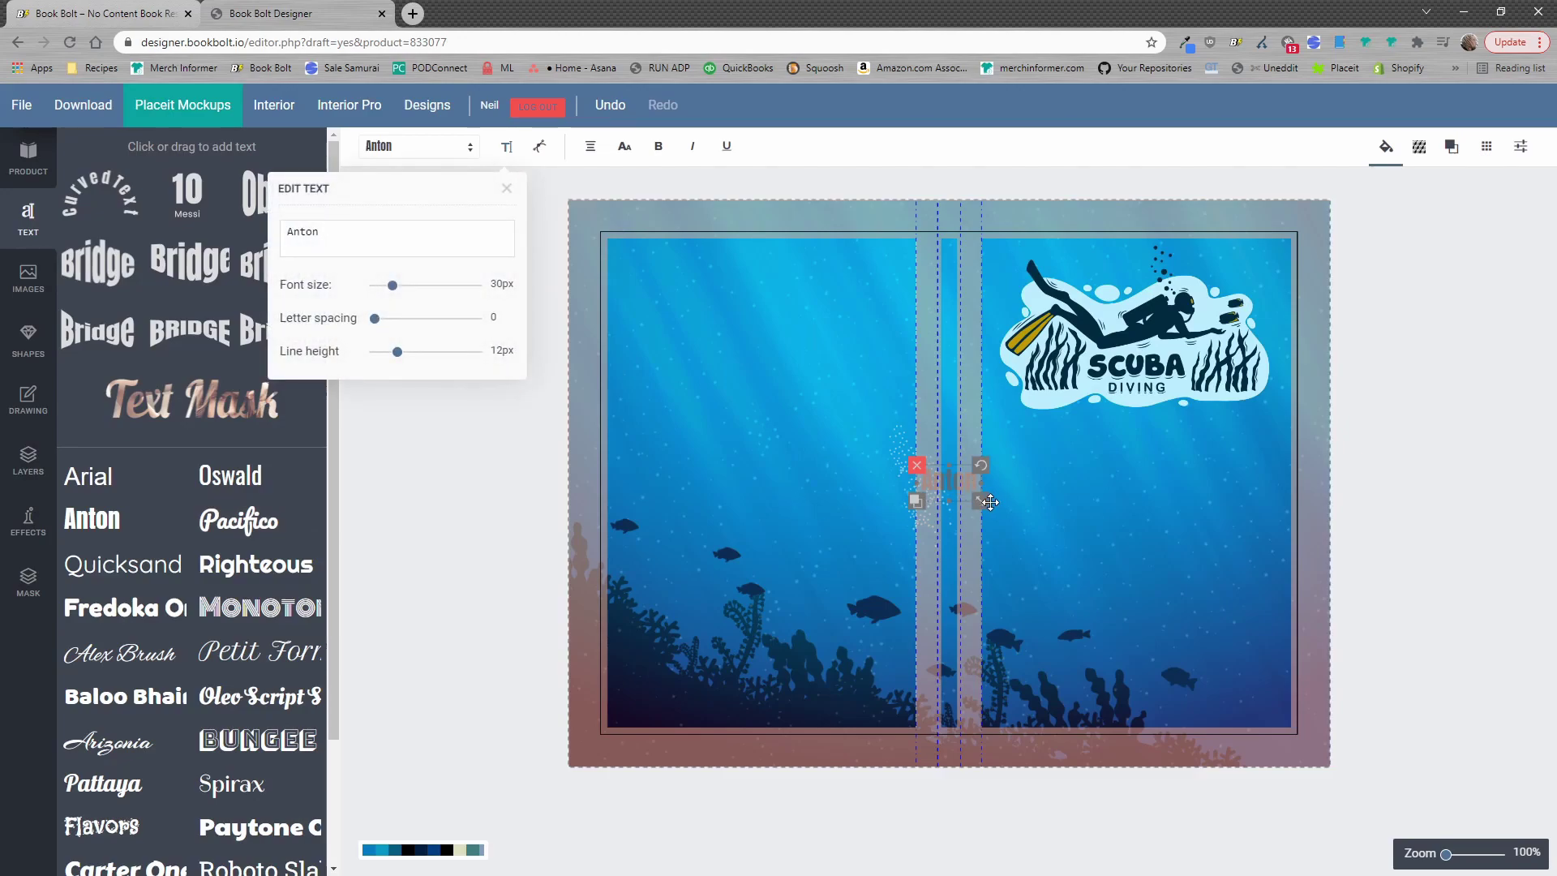
left_click_drag(985, 493, 1149, 483)
left_click(961, 483)
left_click(1385, 146)
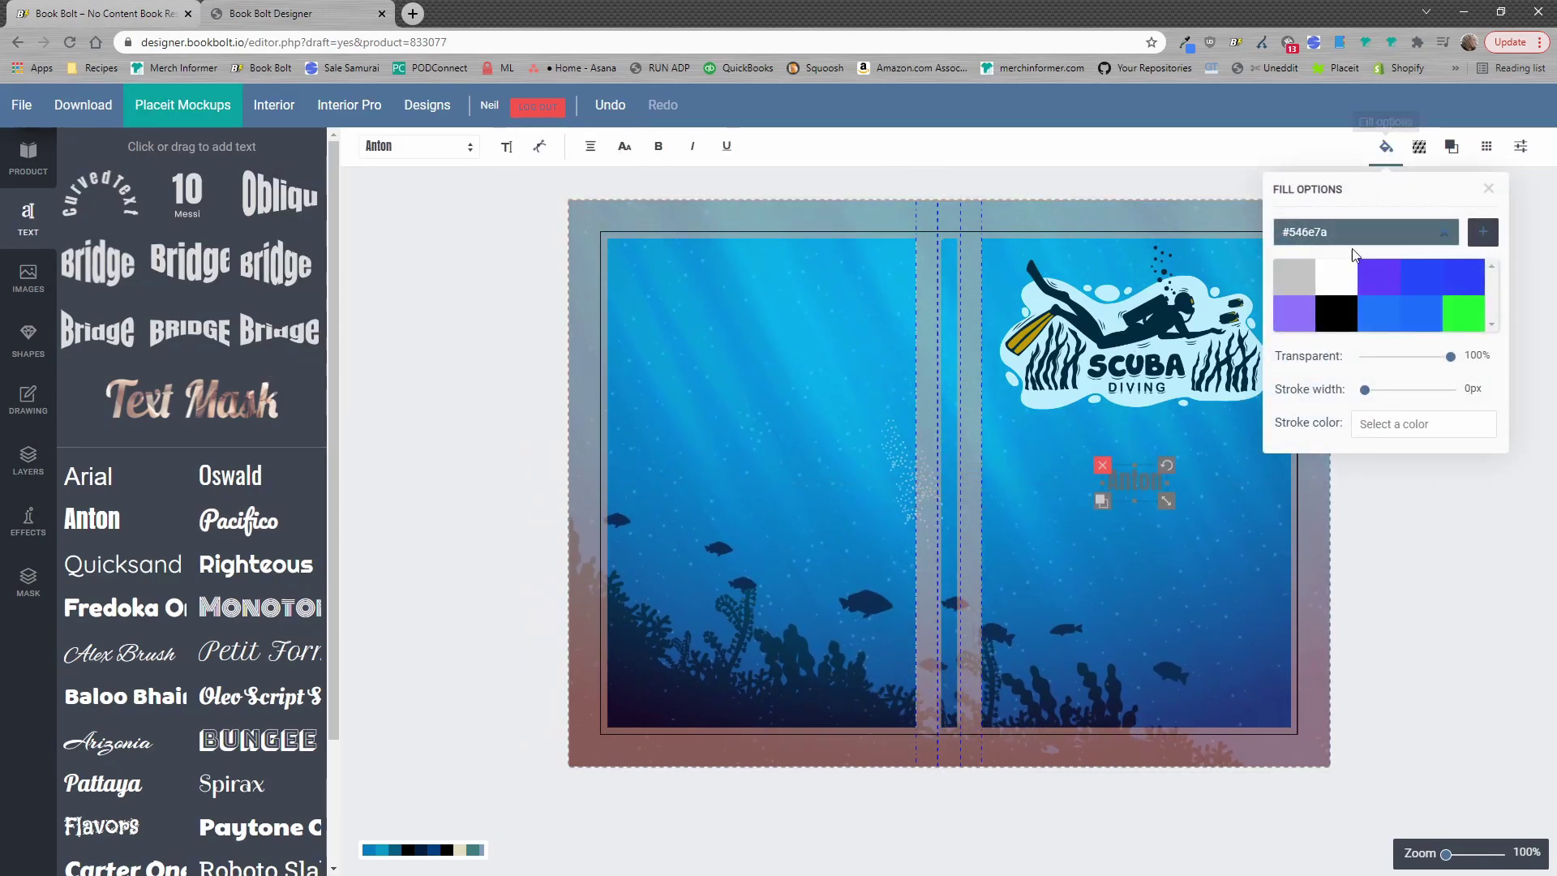
left_click(1335, 275)
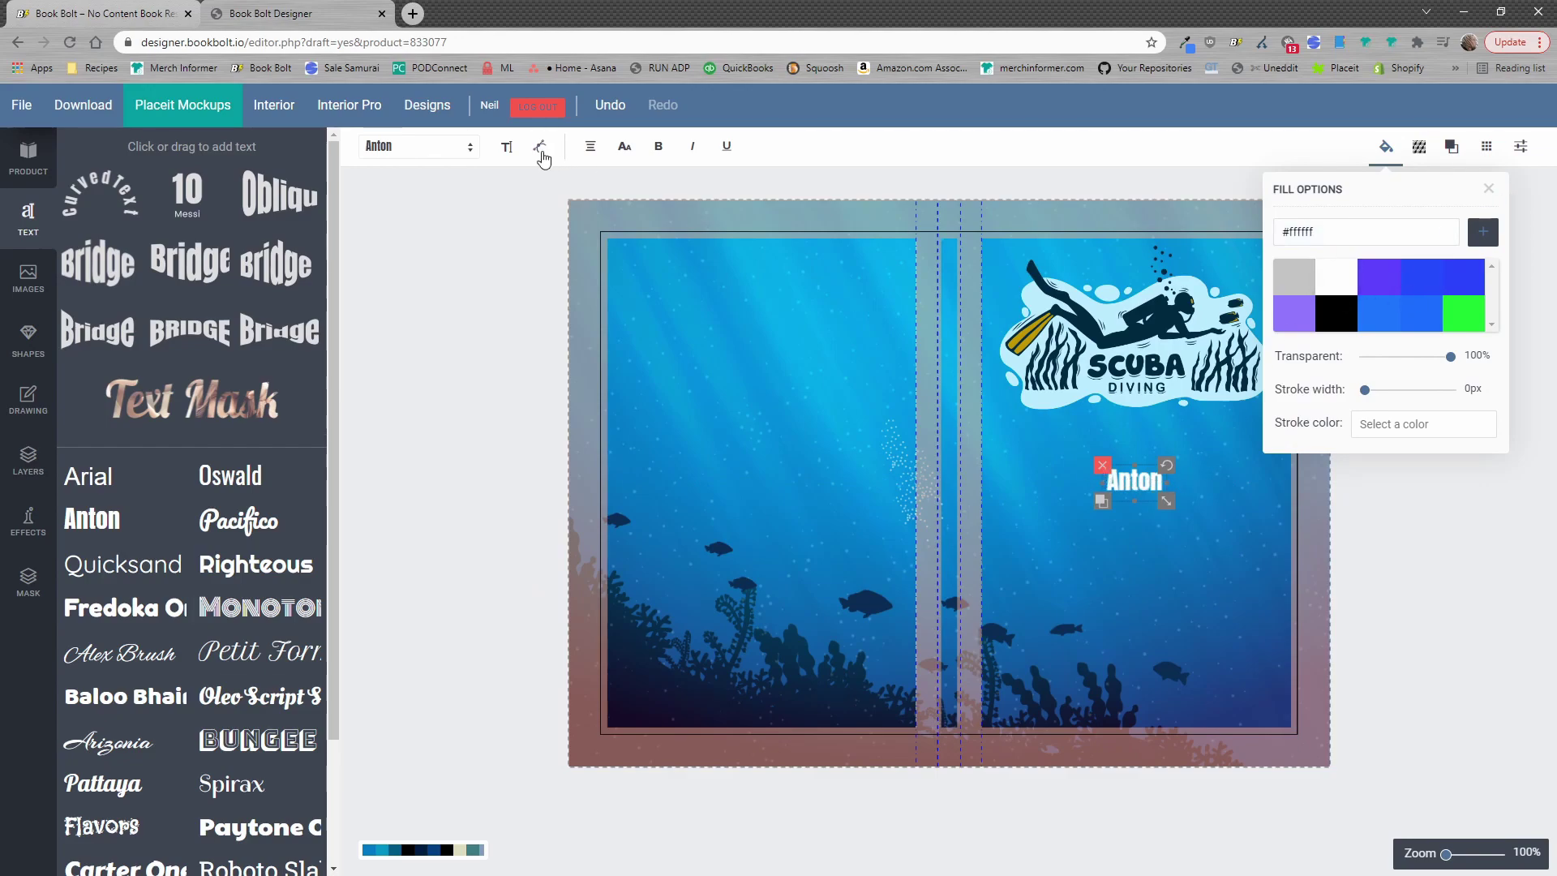
Select the white Anton sample text and delete it from the cover
left_click(507, 147)
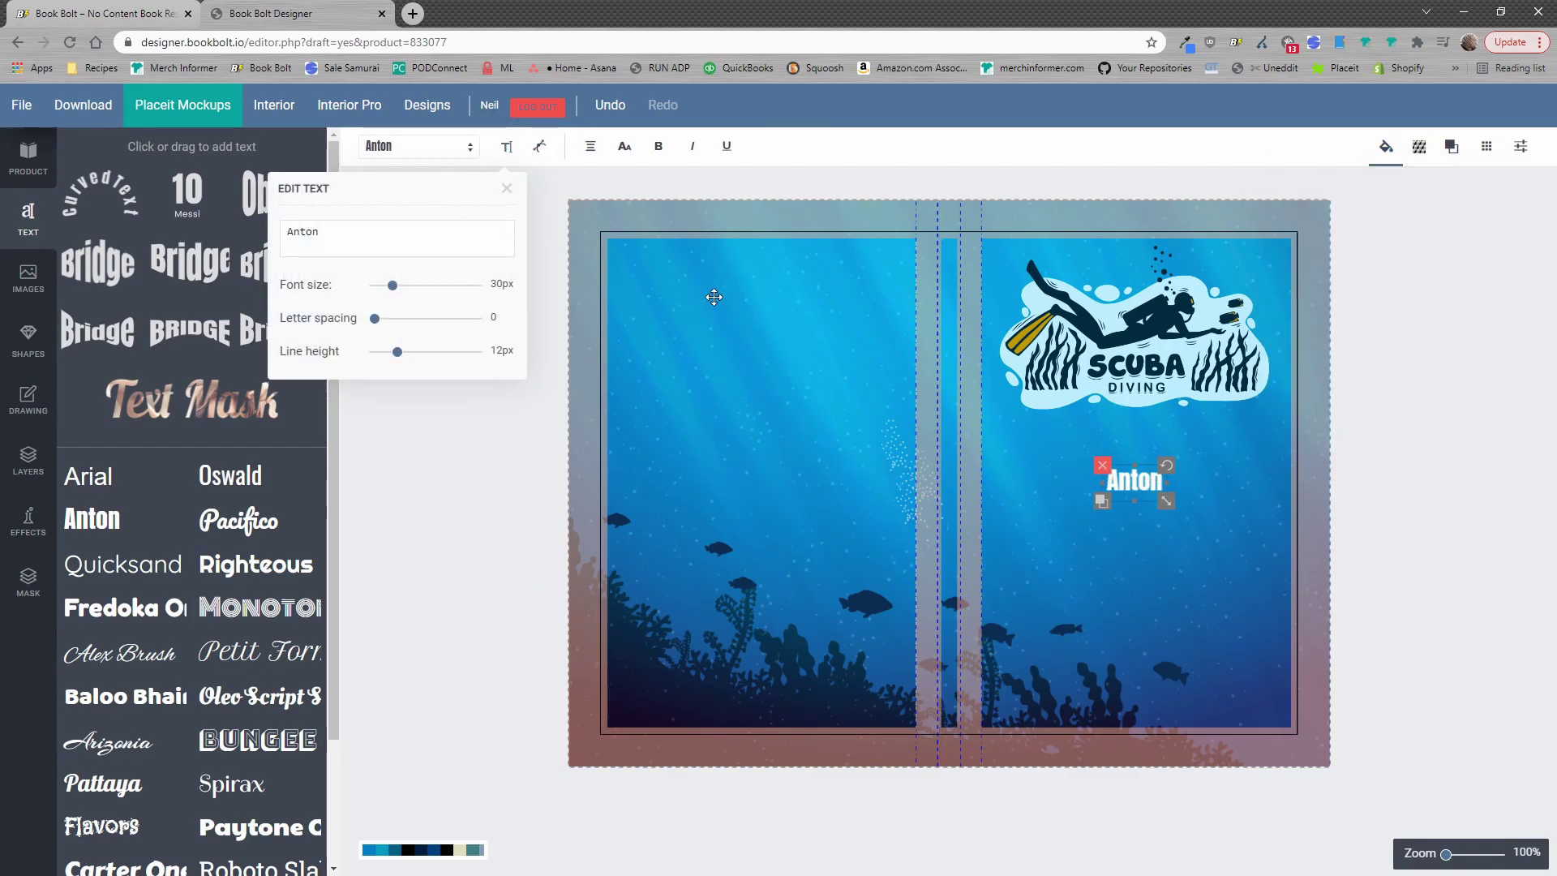
left_click(1128, 486)
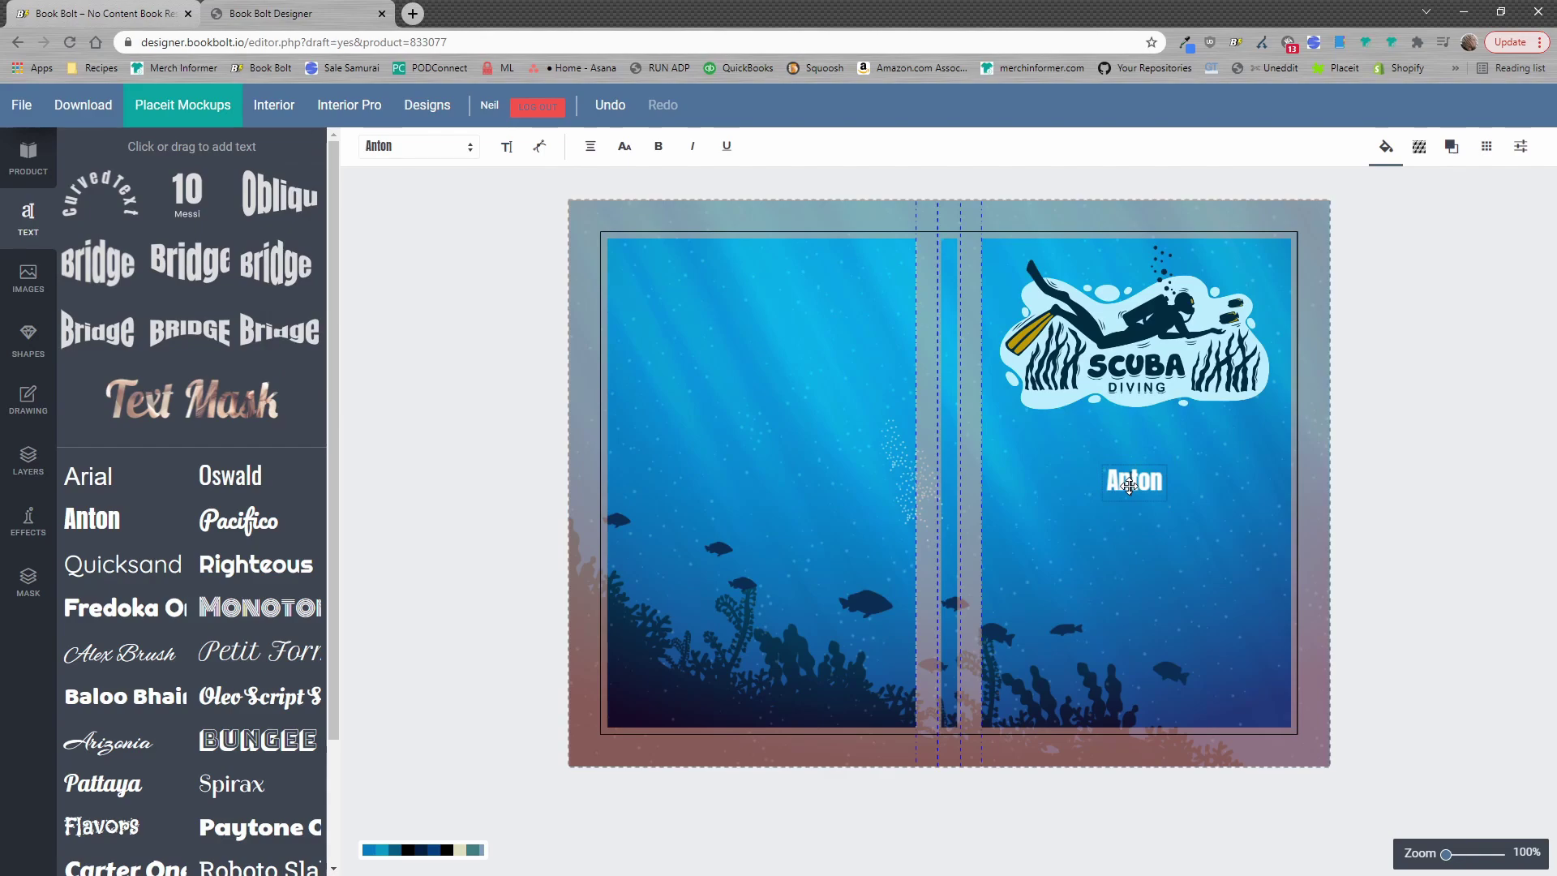
key("BackSpace")
left_click(1164, 554)
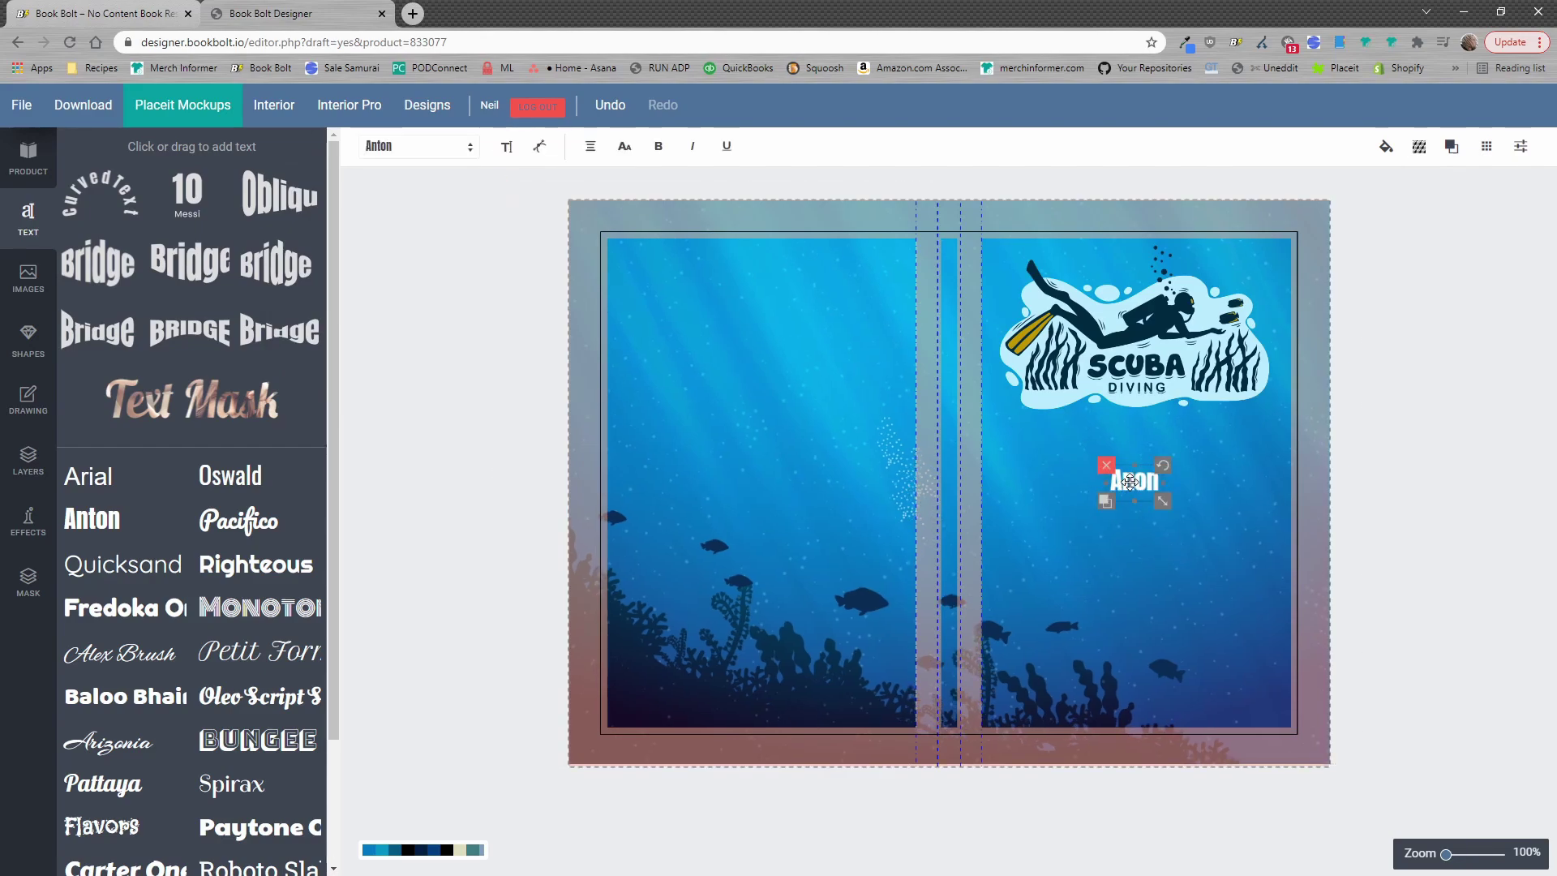
key("Delete")
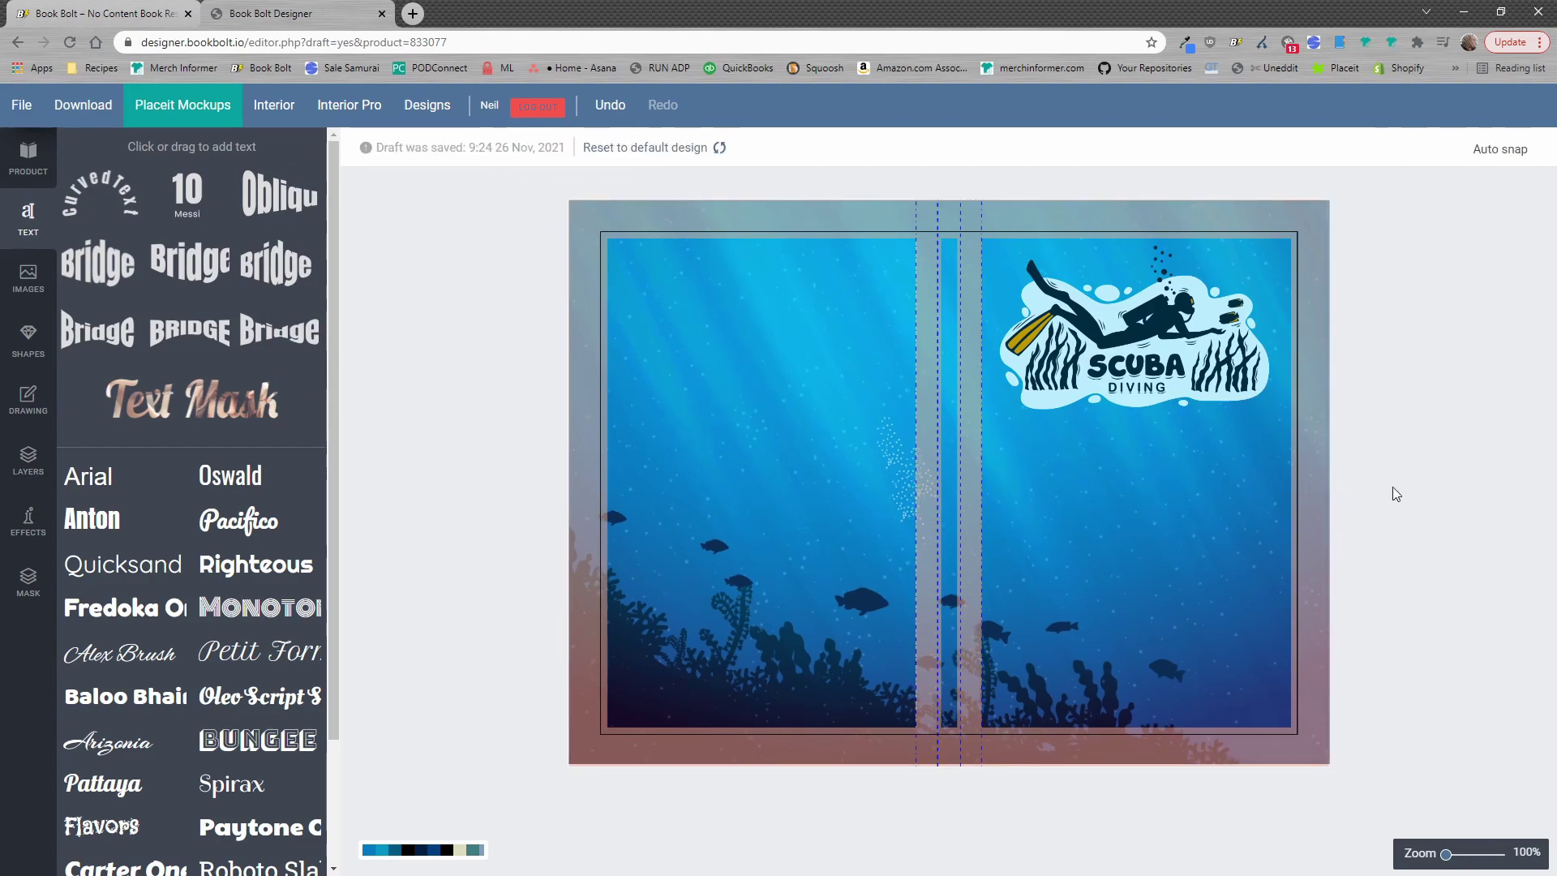
Download the hardcover scuba cover as a PDF
left_click(76, 107)
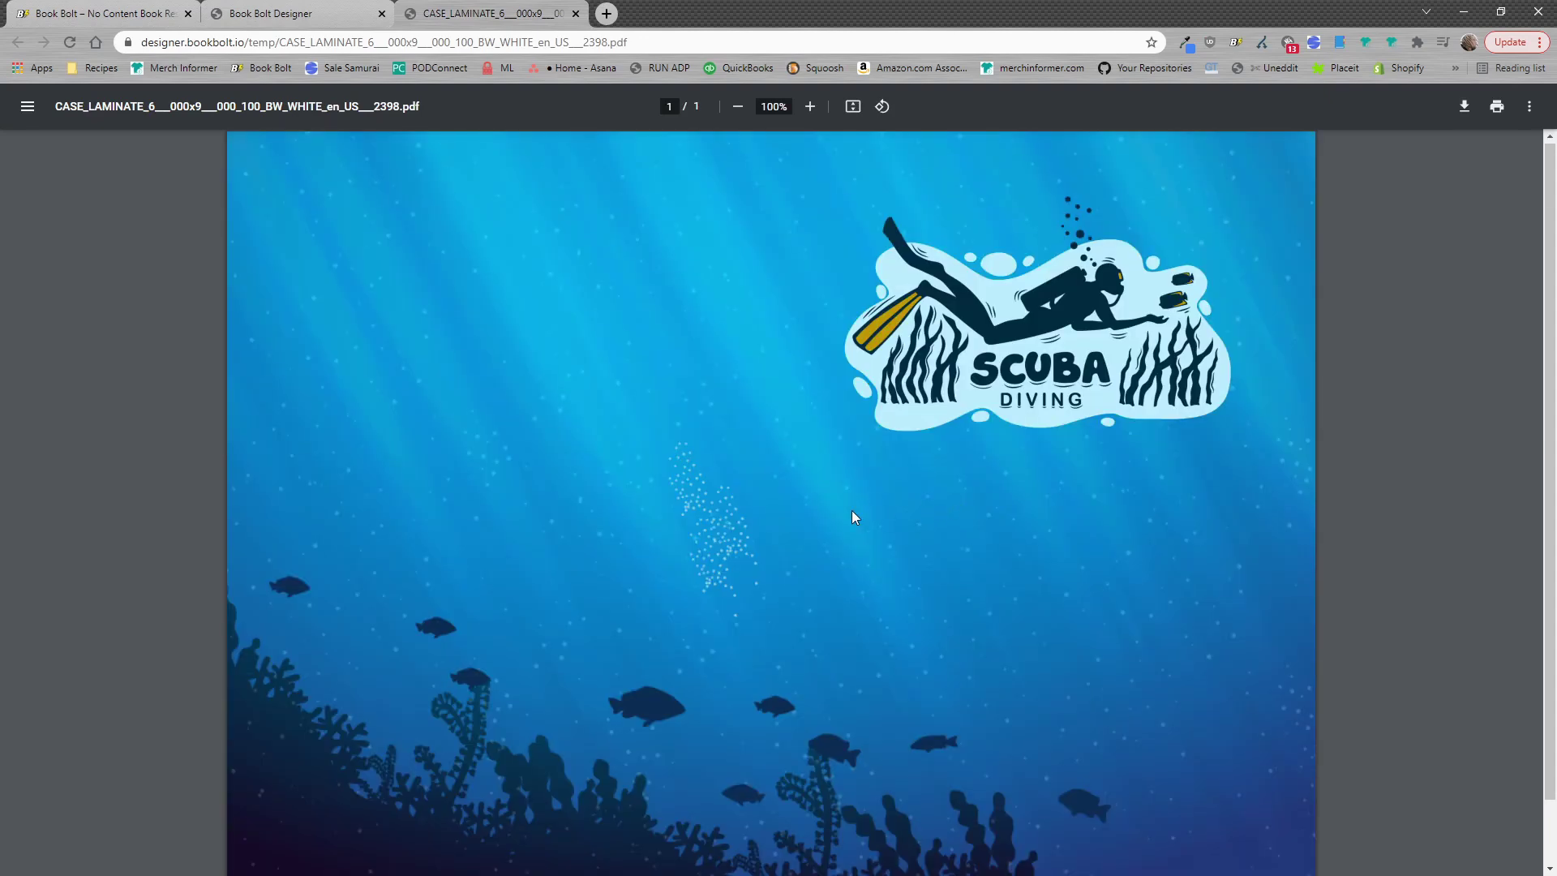
scroll(851, 510, "down", 1)
scroll(856, 502, "up", 1)
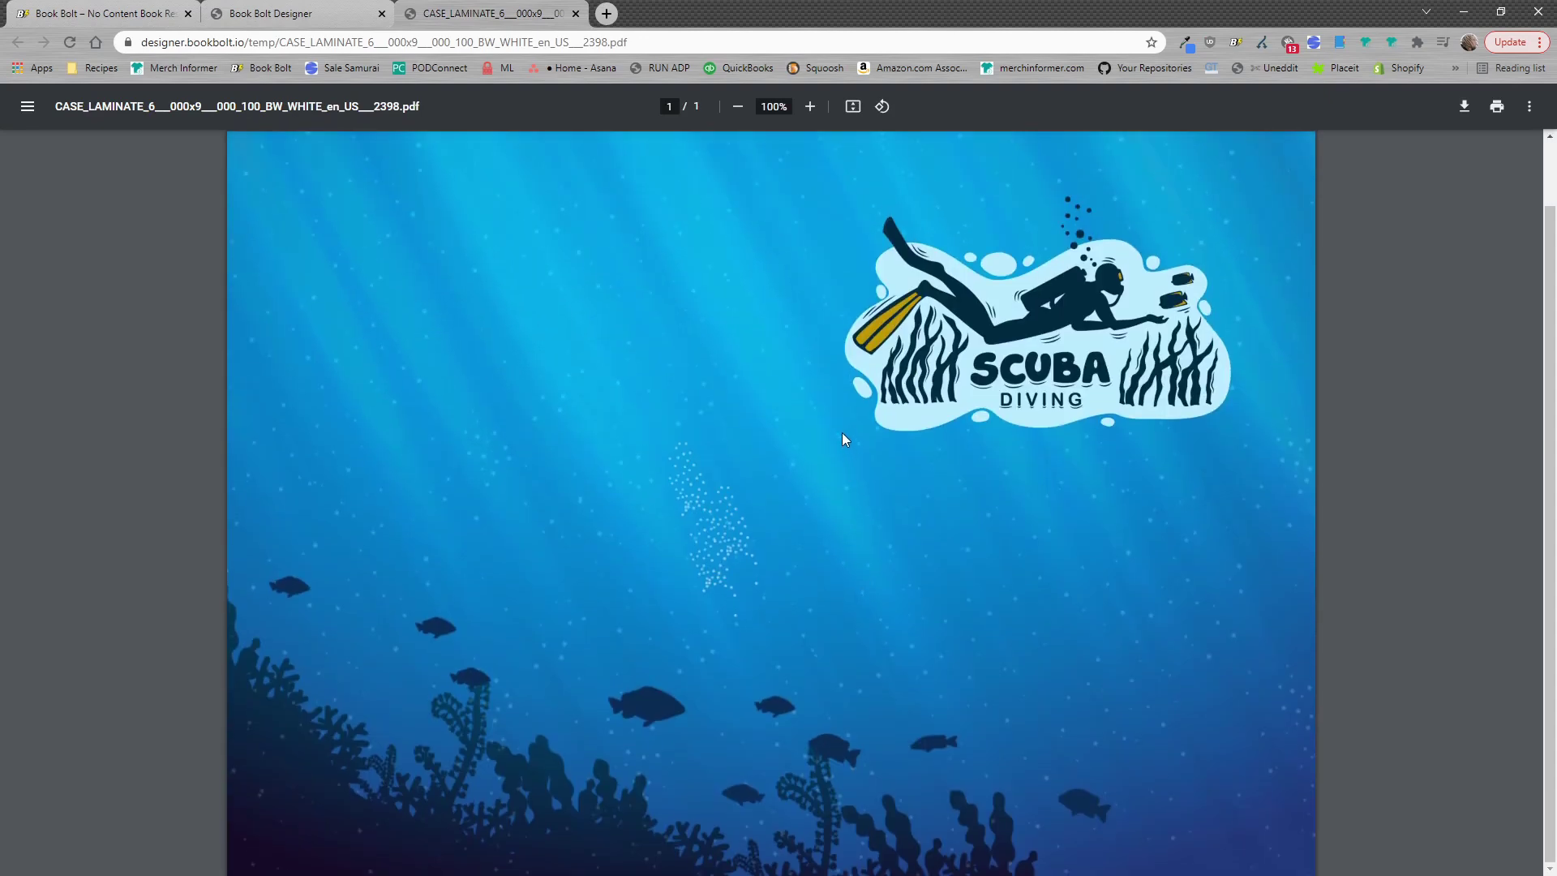
scroll(842, 432, "down", 1)
scroll(1303, 210, "up", 1)
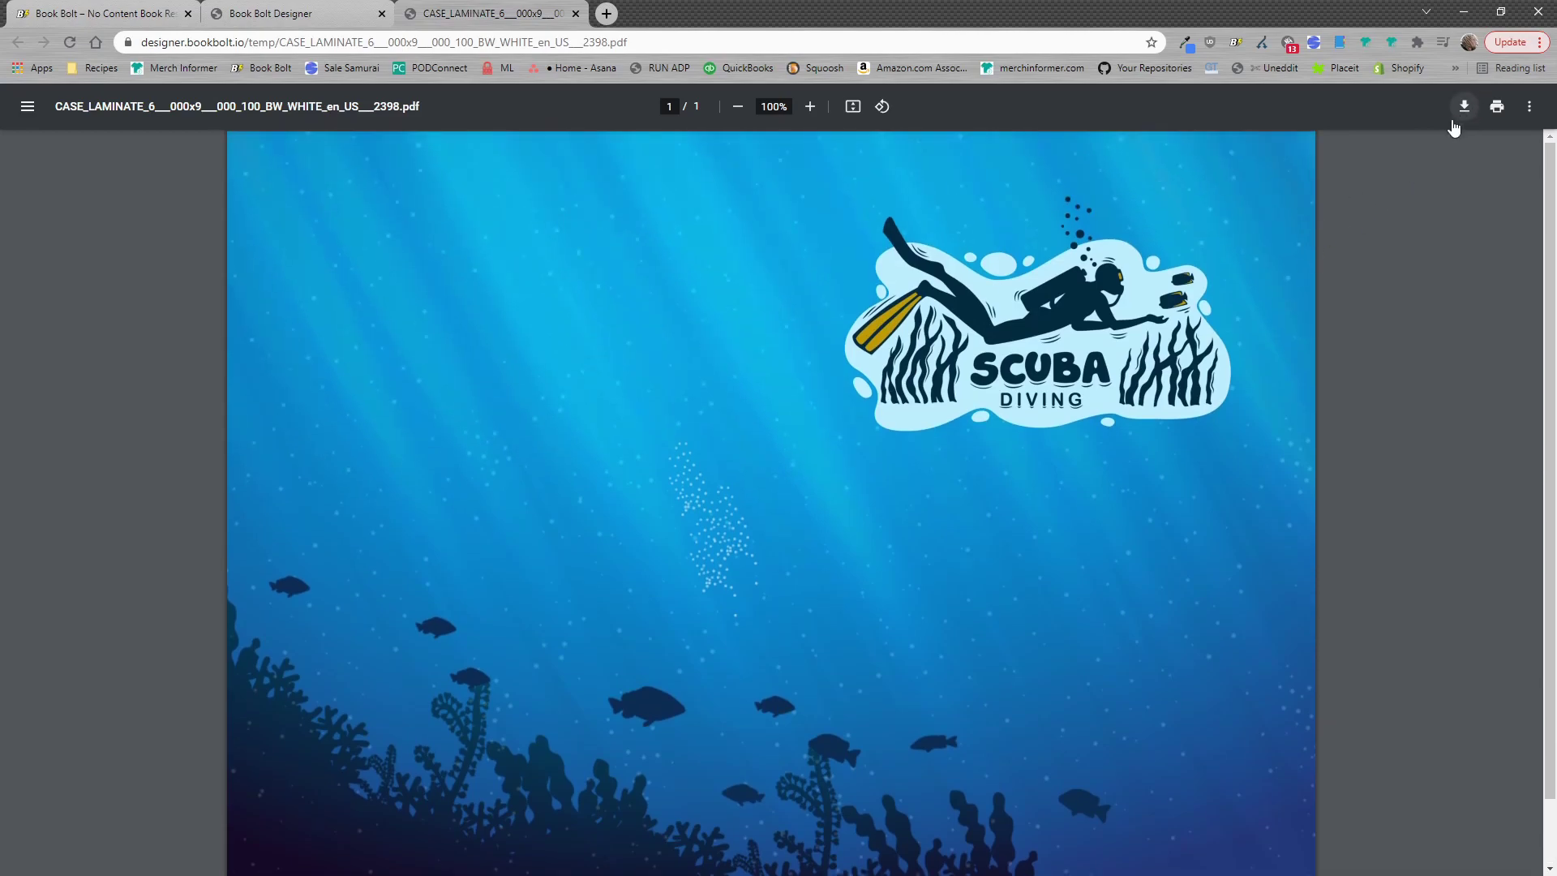